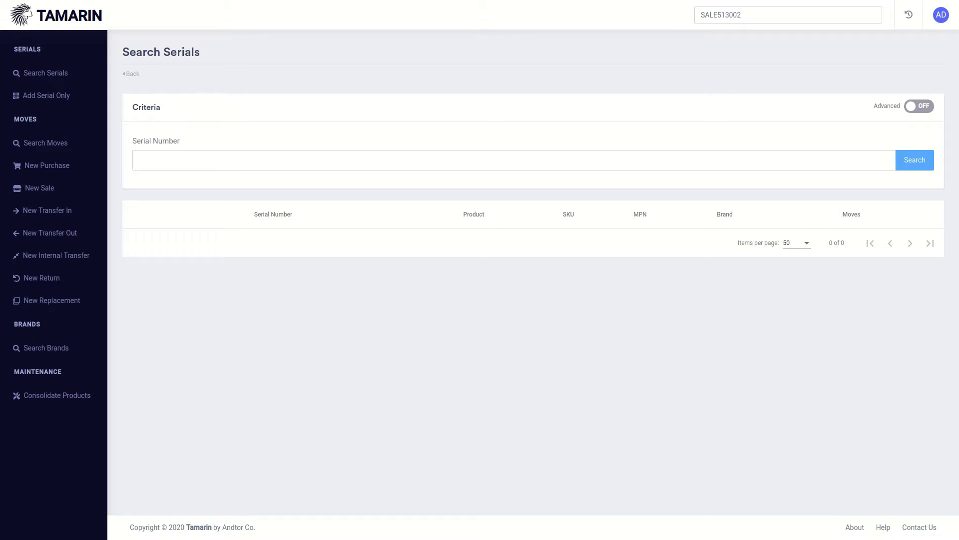
Open the Add Serial Only page and enter product name HAT with SKU ANDTOR00000008.
left_click(86, 400)
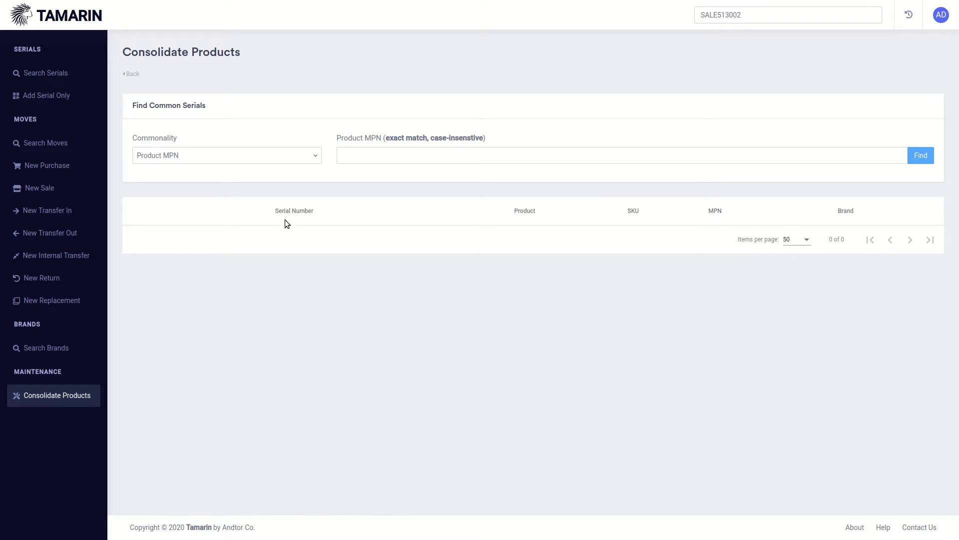
left_click(58, 94)
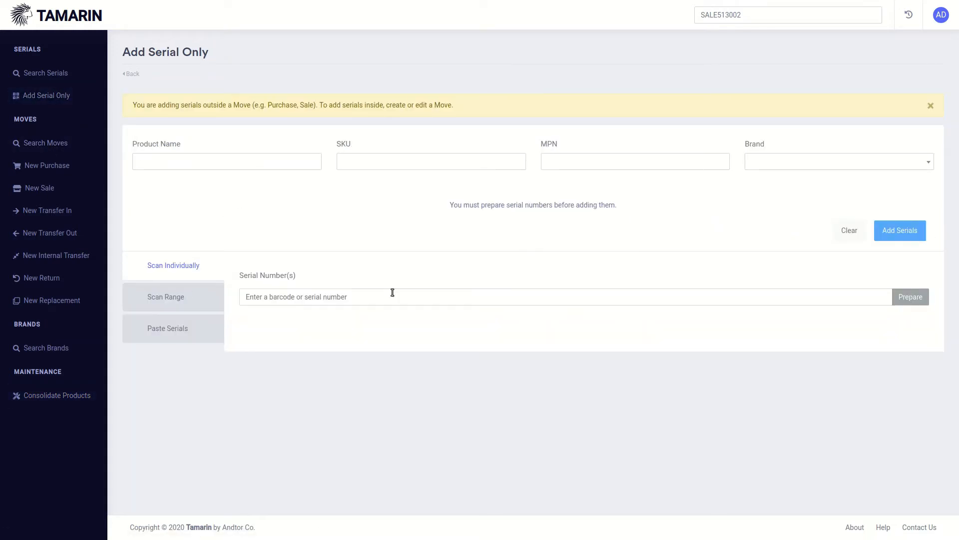
left_click(230, 163)
type("HAT")
key("Tab")
left_click(413, 158)
type("ANDTOR00000008")
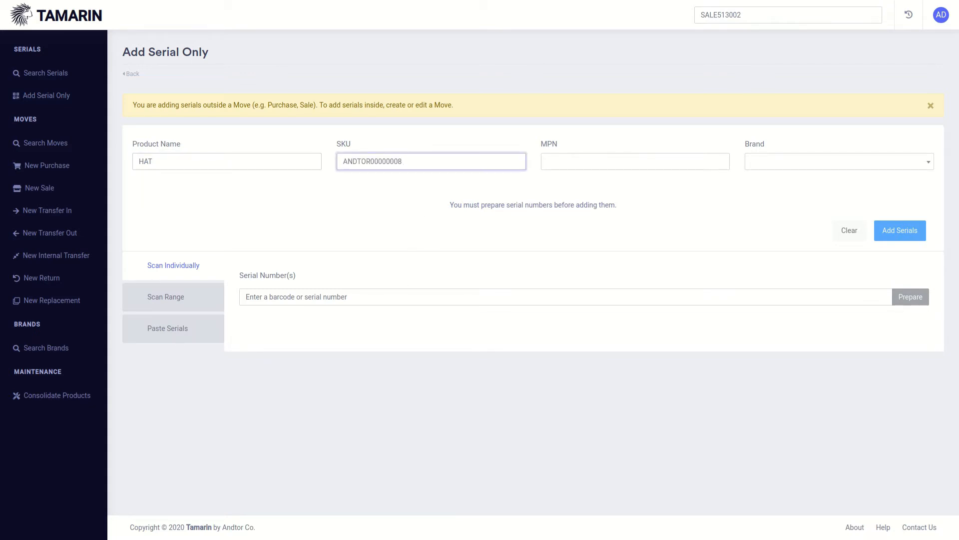
key("Return")
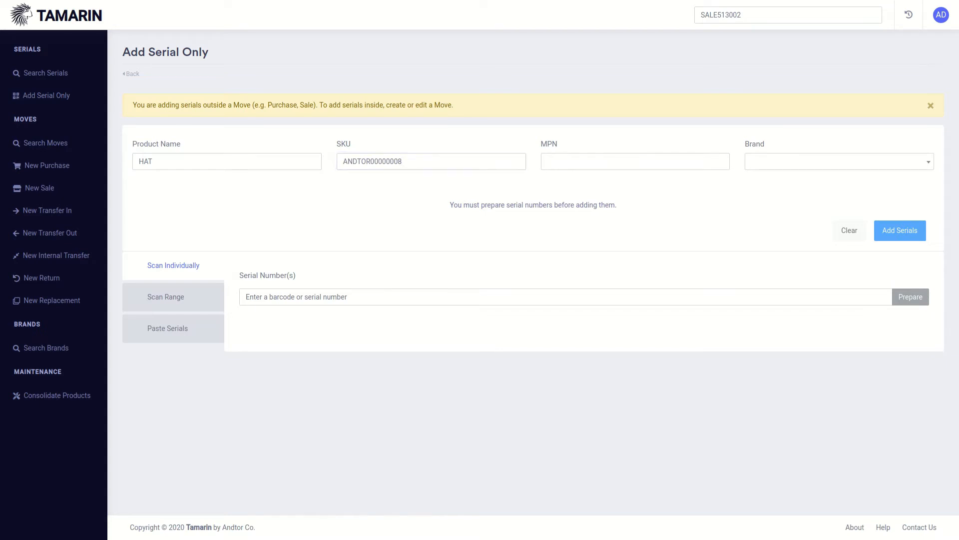
Set the brand to Brand A, prepare serial ANDTOR800001, and add it.
left_click(828, 165)
left_click(803, 200)
left_click(319, 298)
type("ANDTOR800001")
key("Return")
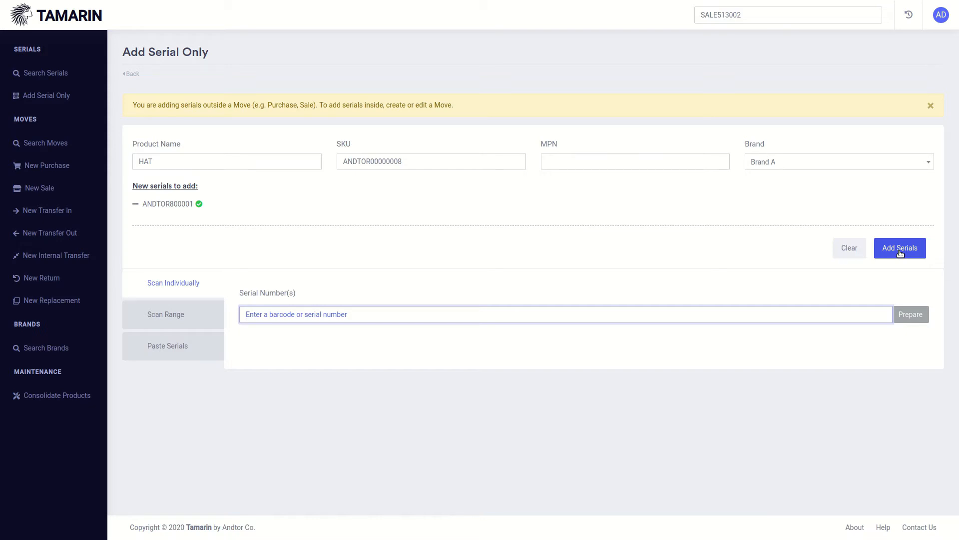
left_click(900, 252)
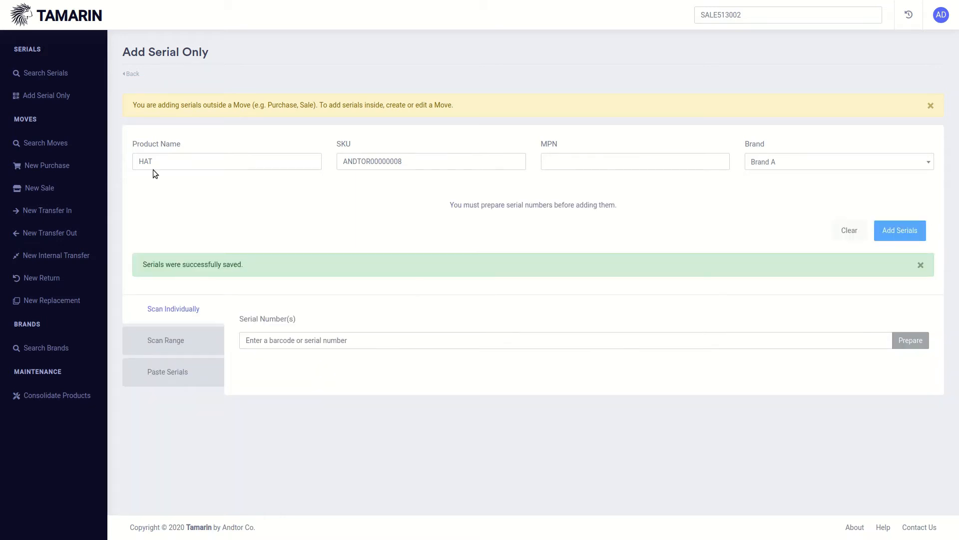
Change the product name to hat and paste ADTR-000008 as the MPN.
double_click(153, 169)
type("hat")
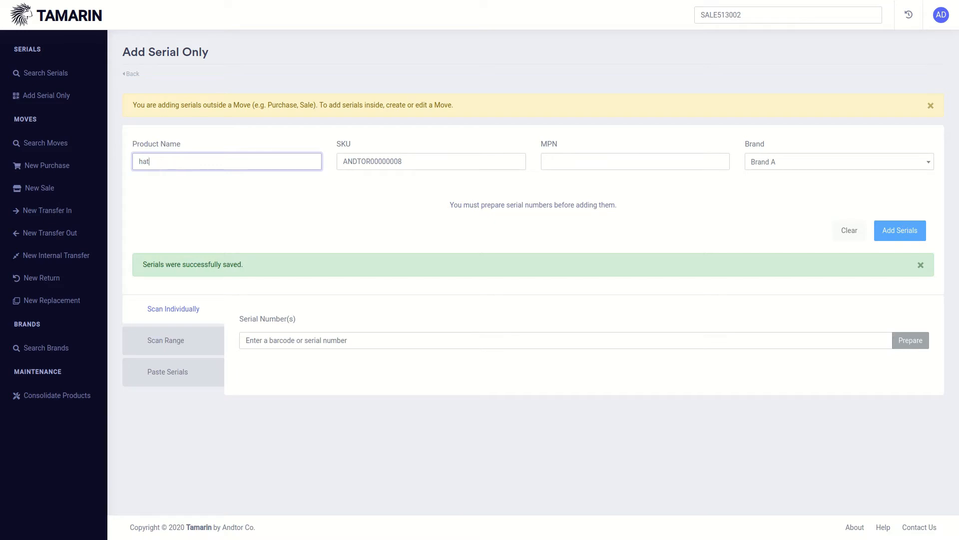
left_click(184, 187)
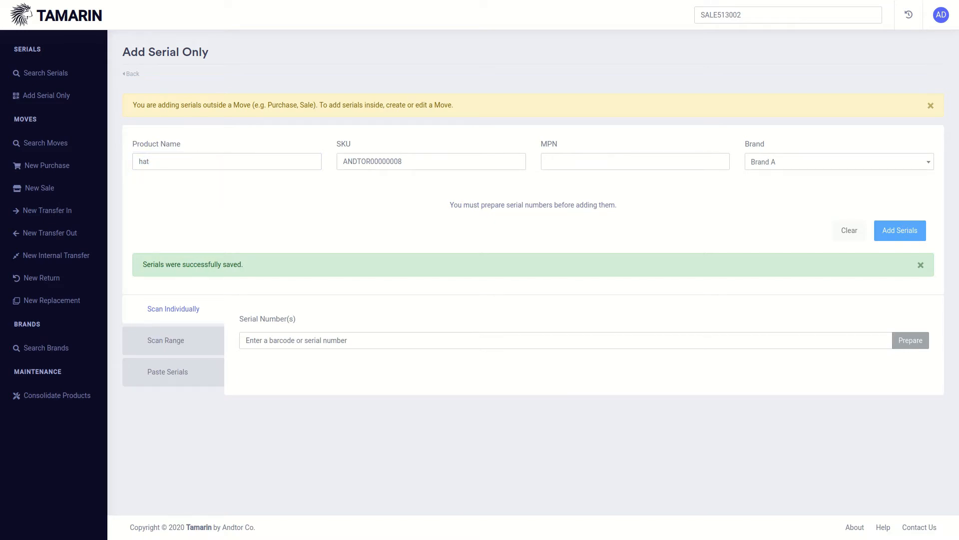
left_click(618, 161)
type("ADTR-000008")
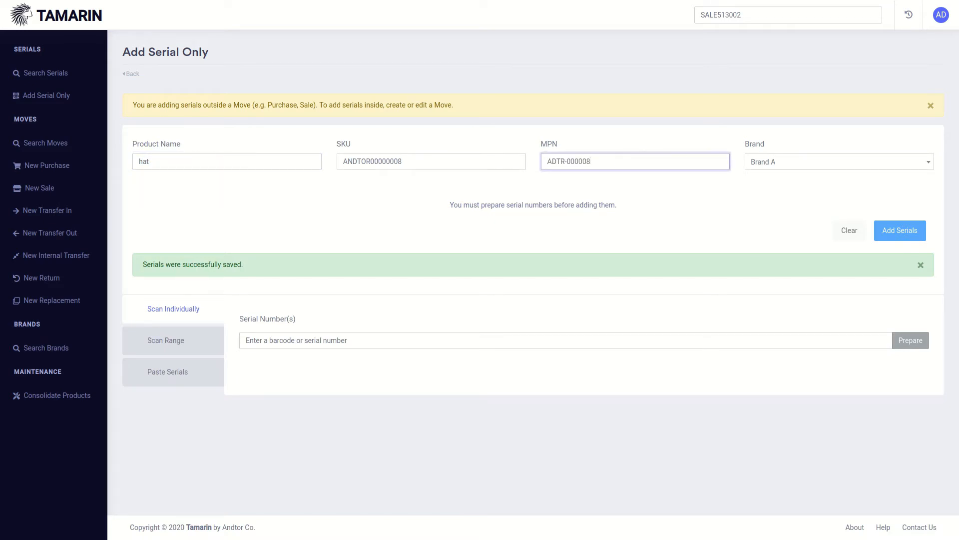
Set the brand to Brand B, paste serials ANDTOR800002 and ANDTOR800003, prepare them and add them.
left_click(777, 167)
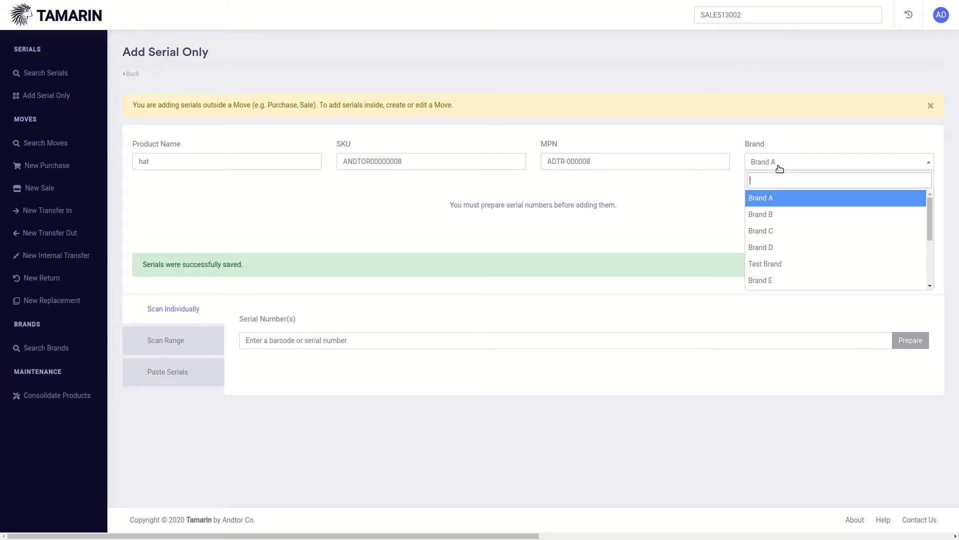
left_click(774, 213)
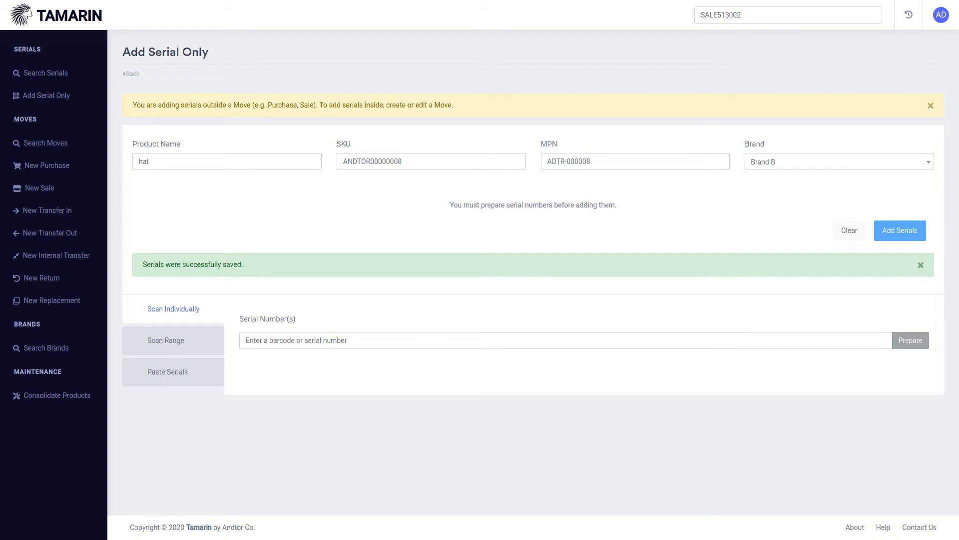
left_click(524, 341)
key("ctrl+v")
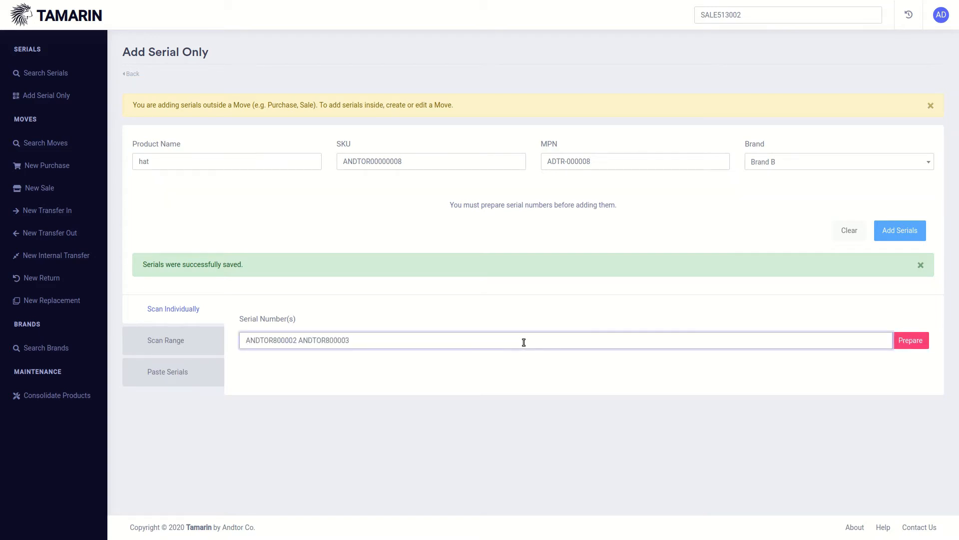
key("Return")
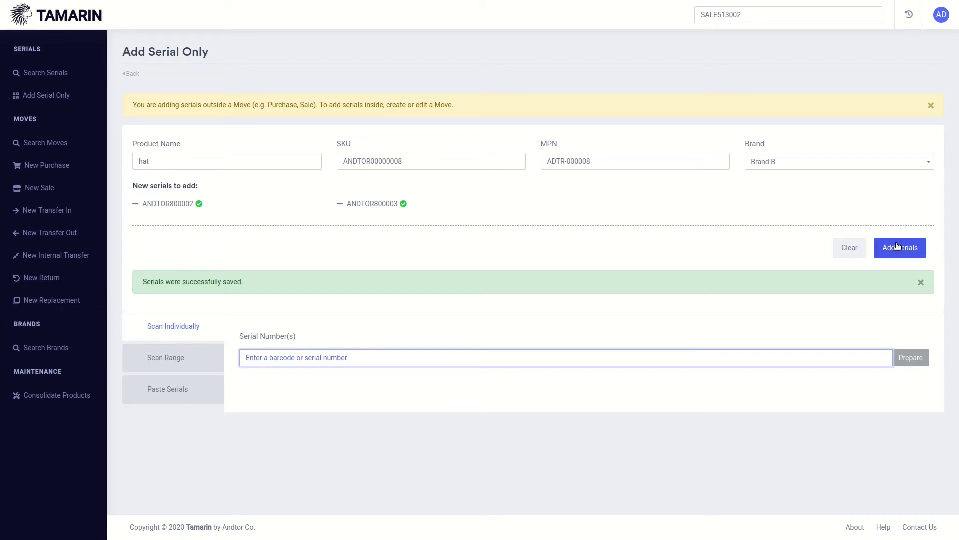
left_click(898, 248)
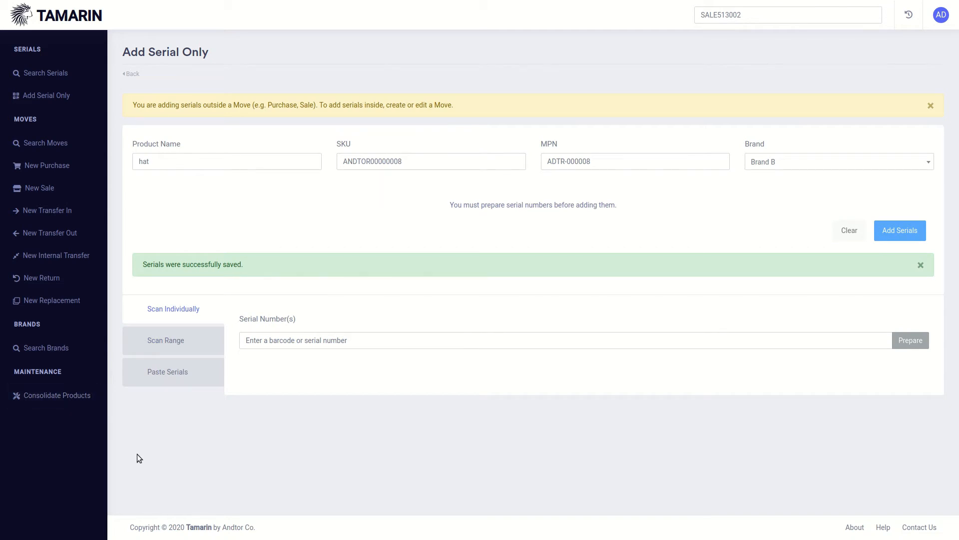
Open Consolidate Products and find common serials by Product SKU ANDTOR00000008.
left_click(73, 397)
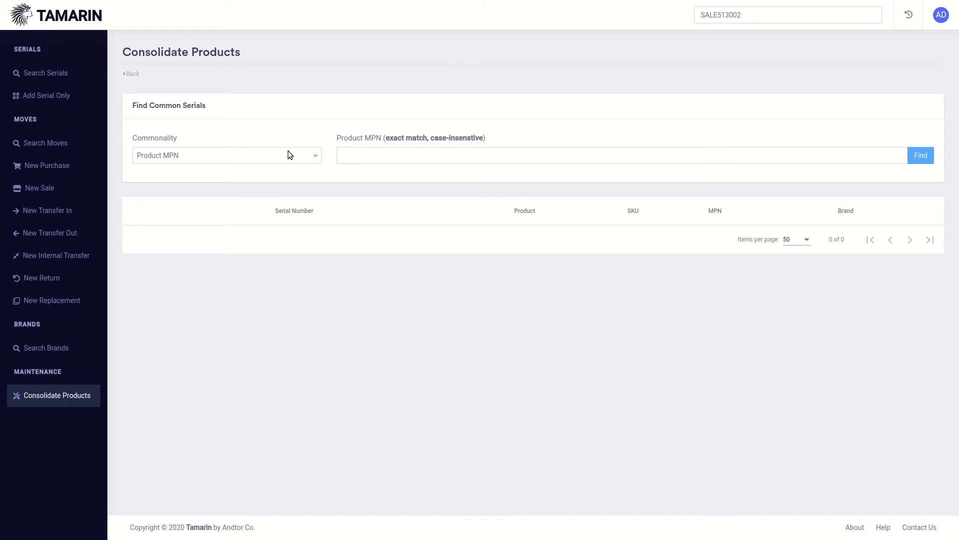
left_click(231, 157)
left_click(223, 202)
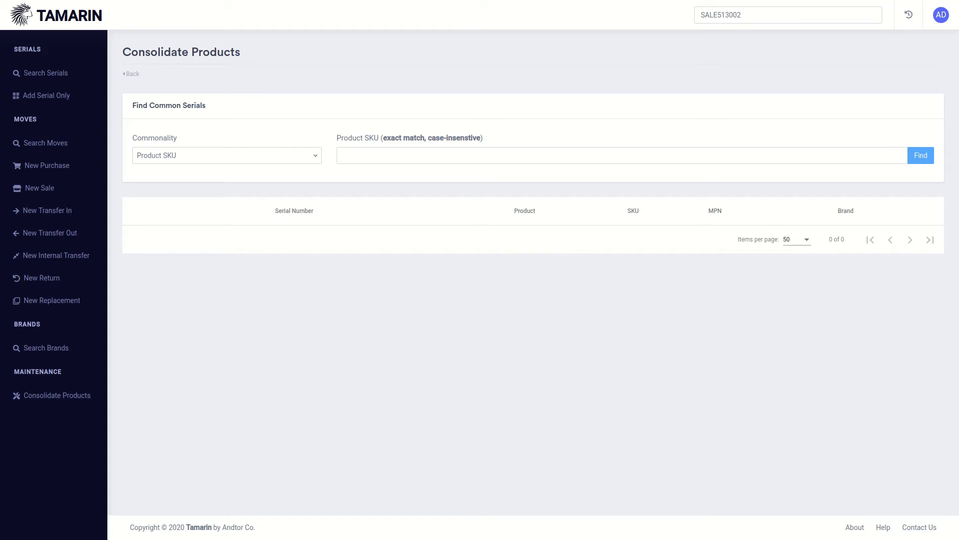
left_click(408, 160)
type("ANDTOR00000008")
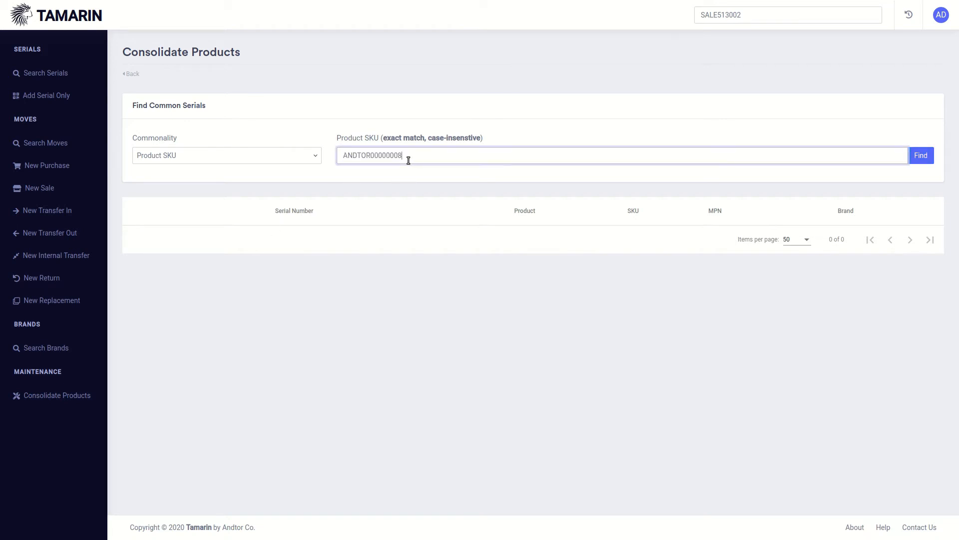
key("Return")
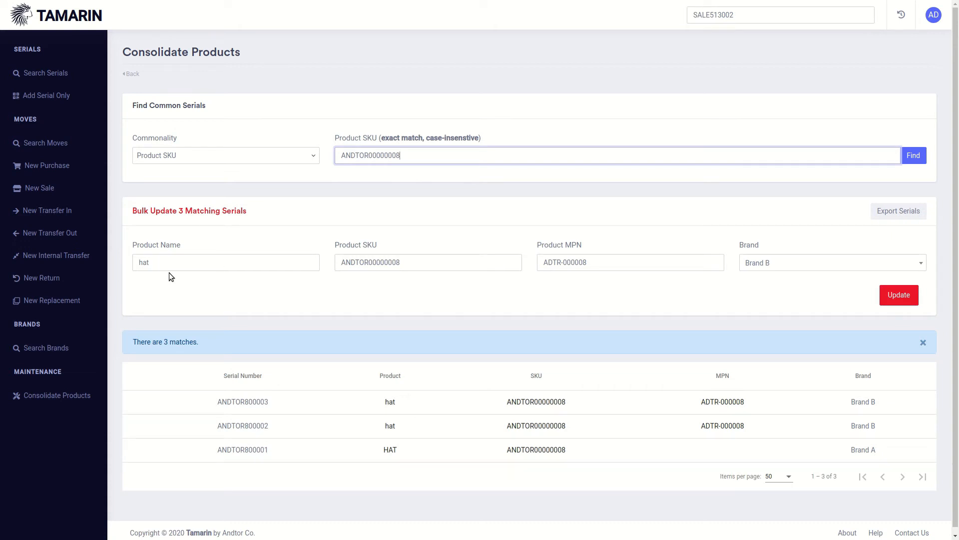
Set the bulk update product name to Hat /w Andtor Logo.
left_click(185, 266)
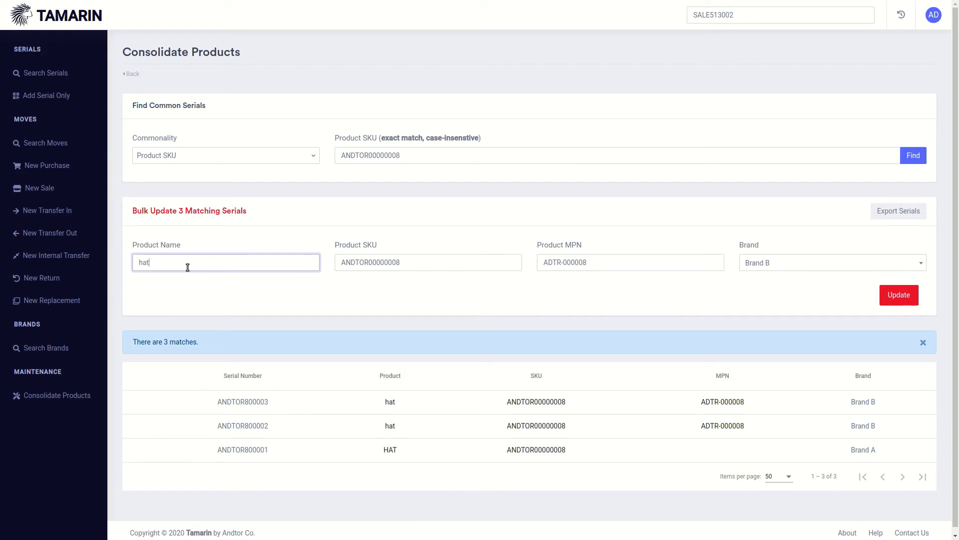
key("ctrl+a")
type("Hat /w Andtor Logo")
Set the bulk update brand to Andtor Co. by searching for andtor.
left_click(793, 264)
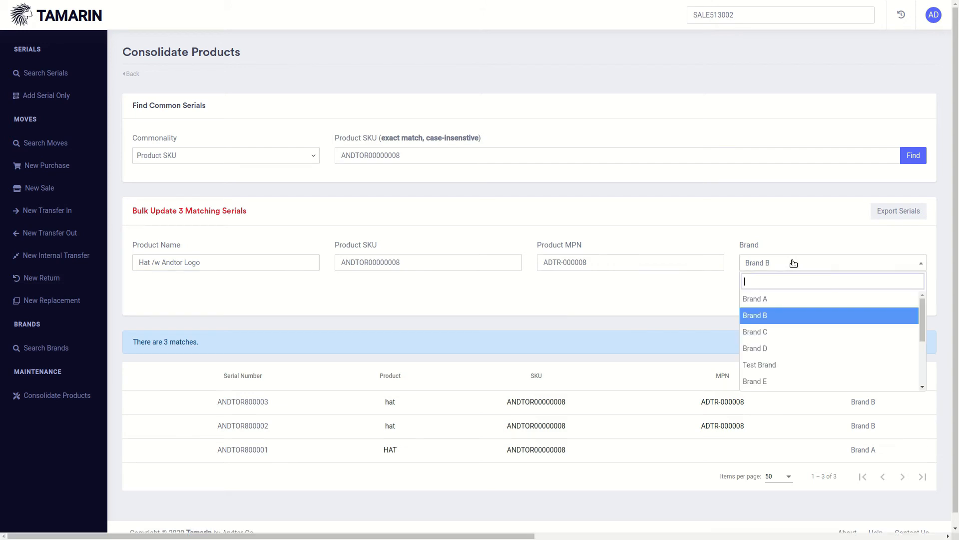
type("andtor")
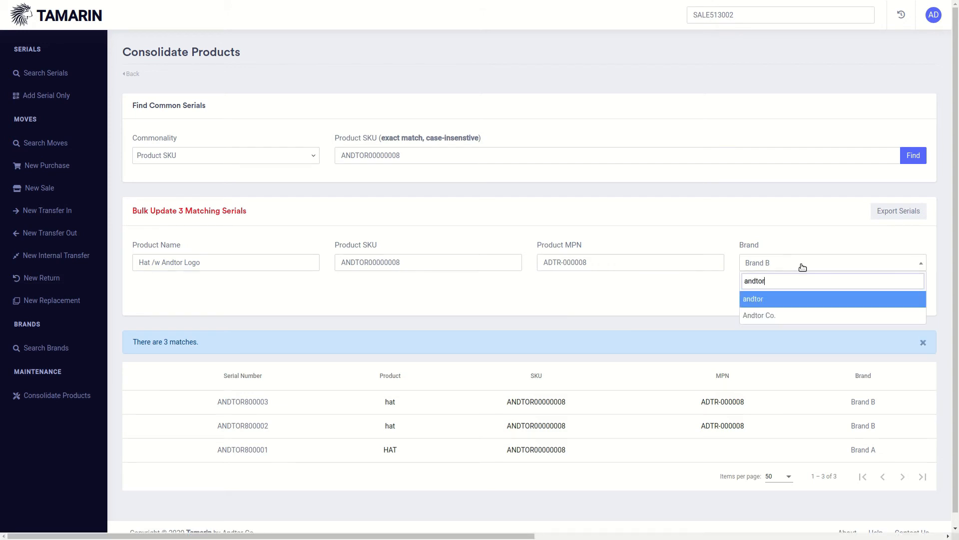
key("Down")
key("Return")
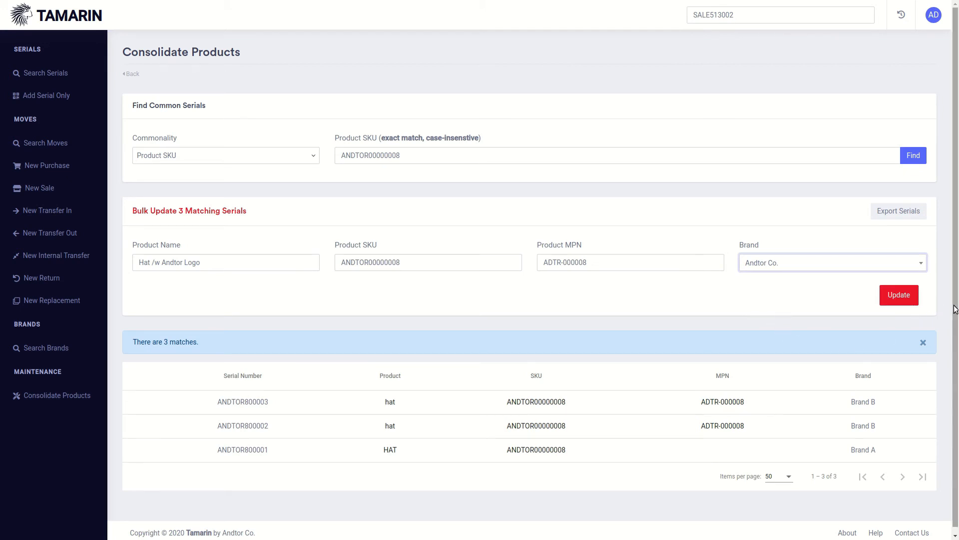
Apply the bulk update to the matching serials, confirm it, and re-run the SKU search.
left_click(897, 300)
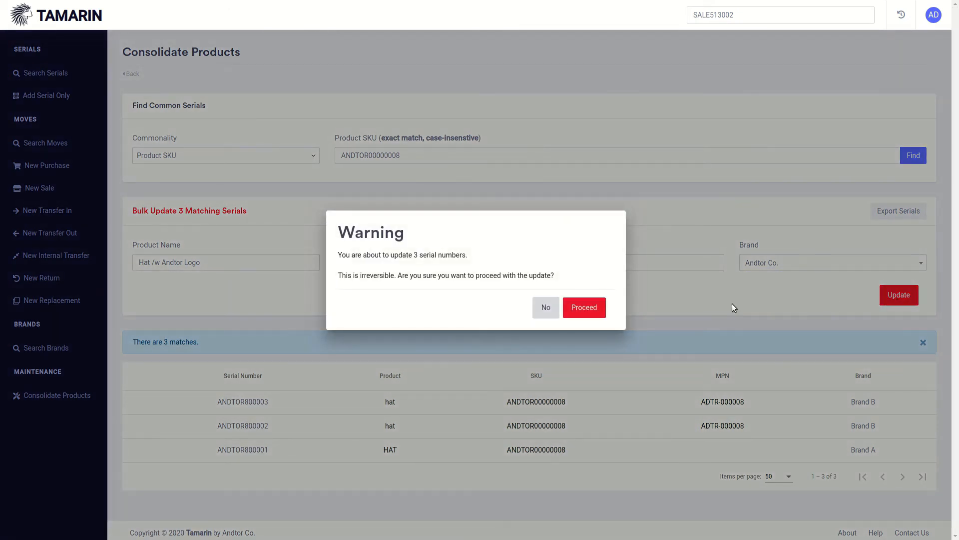
left_click(597, 308)
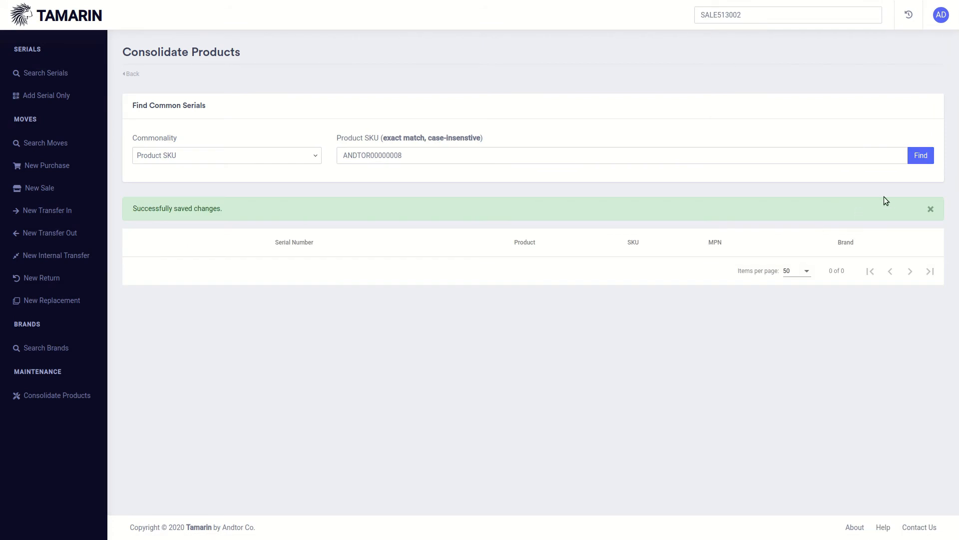
left_click(919, 157)
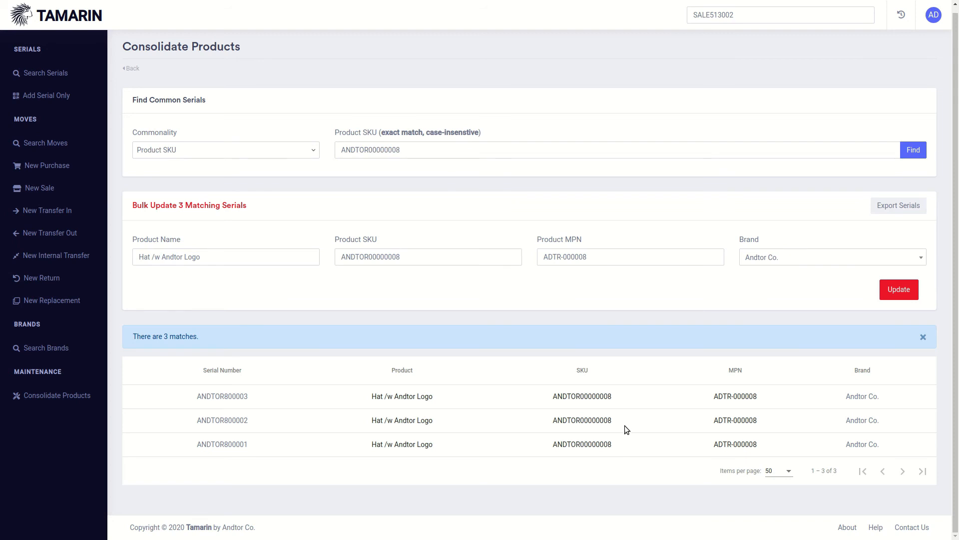
Log out of the account from the user menu.
left_click(940, 21)
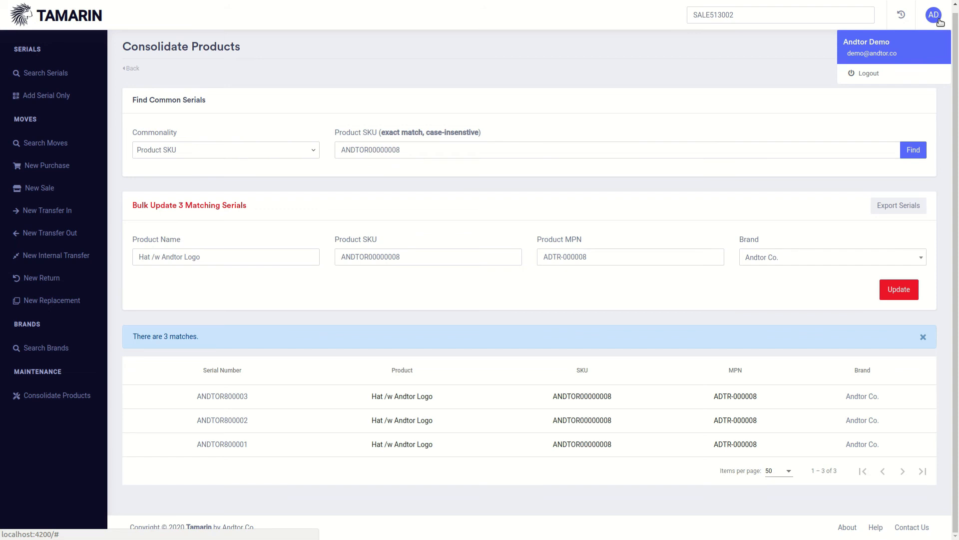
left_click(906, 80)
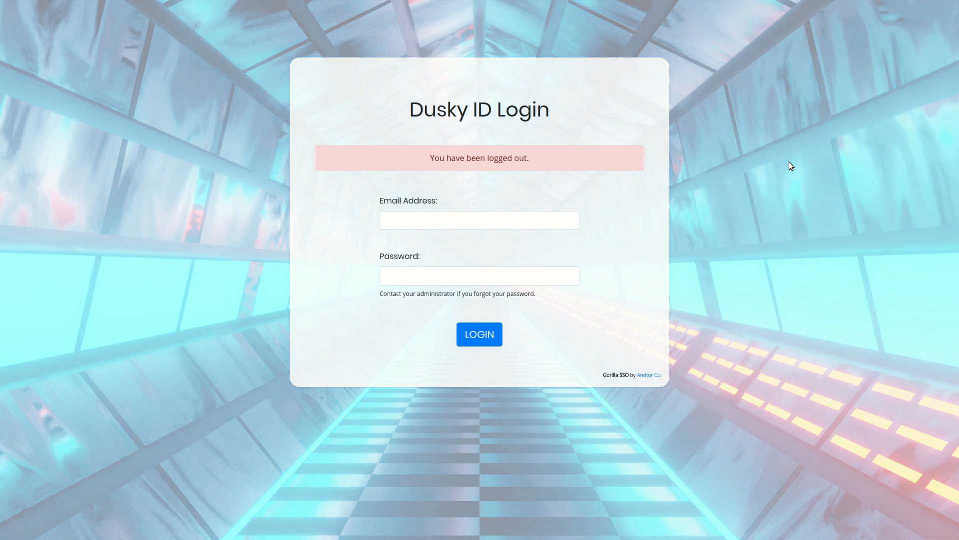
left_click_drag(398, 116, 557, 104)
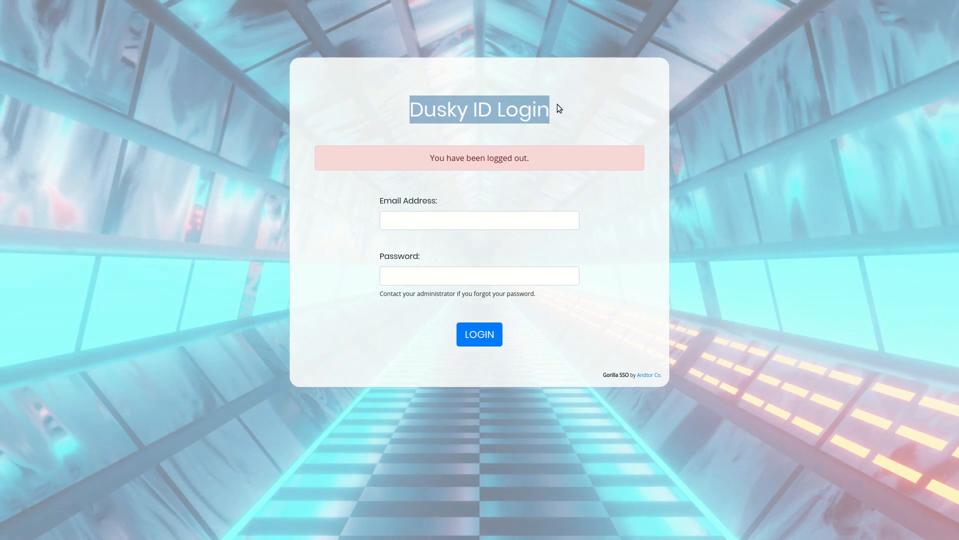
left_click(575, 109)
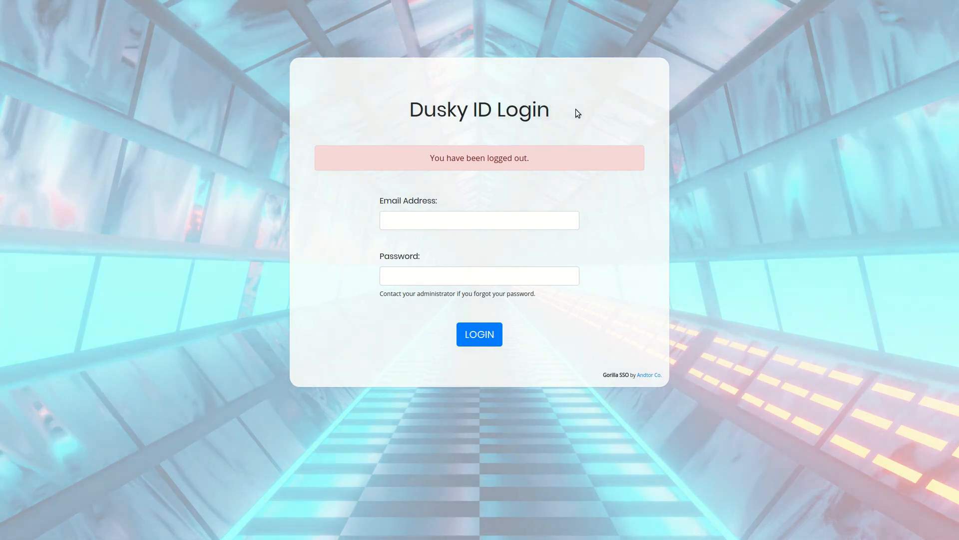